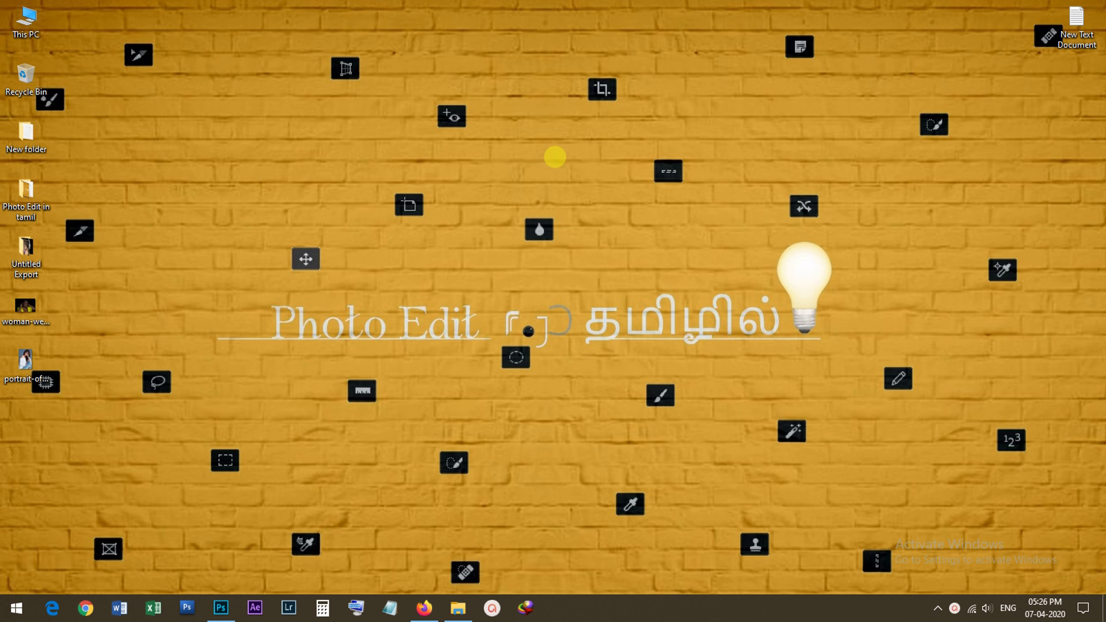
# Refresh the Windows desktop and select the image of the woman in the yellow top
pyautogui.rightClick(554, 156)
pyautogui.click(574, 197)
pyautogui.click(39, 304)
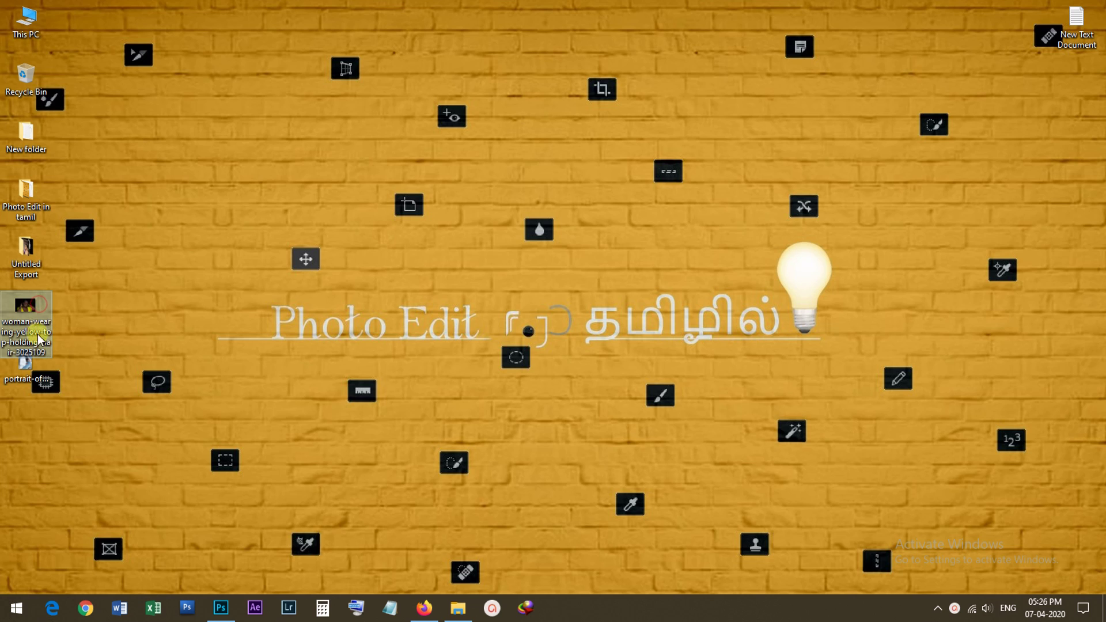
# Open the portrait in Photoshop, convert Background to Layer 0, duplicate it, and return to desktop
pyautogui.moveTo(37, 334)
pyautogui.mouseDown()
pyautogui.moveTo(326, 397)
pyautogui.moveTo(380, 257)
pyautogui.mouseUp()
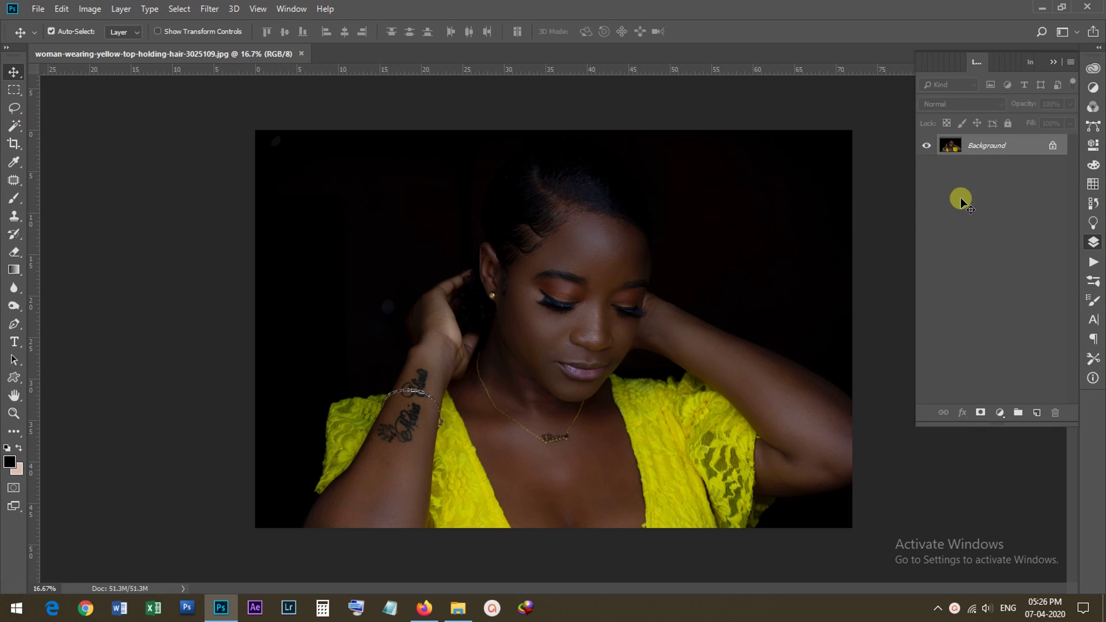
pyautogui.doubleClick(981, 147)
pyautogui.press('Return')
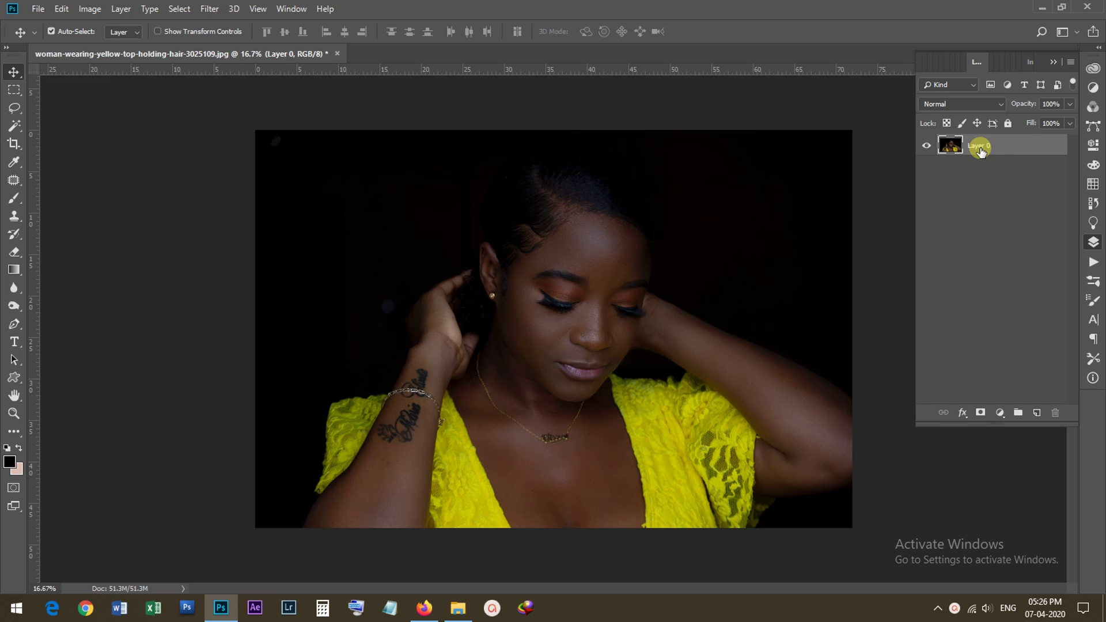
pyautogui.hotkey('ctrl', 'j')
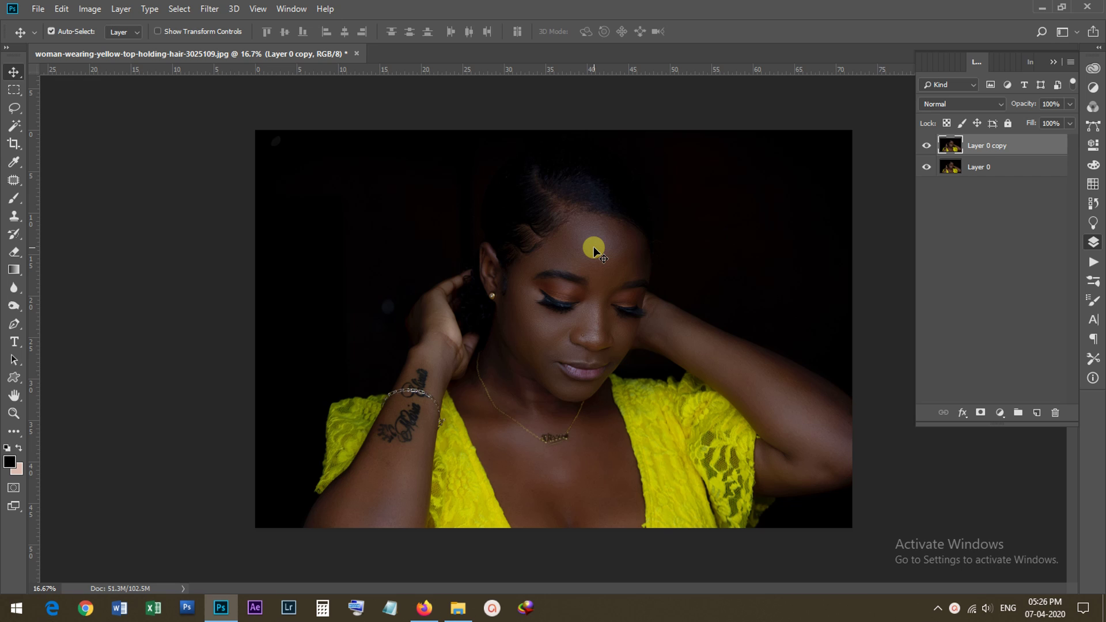
pyautogui.press('super+d')
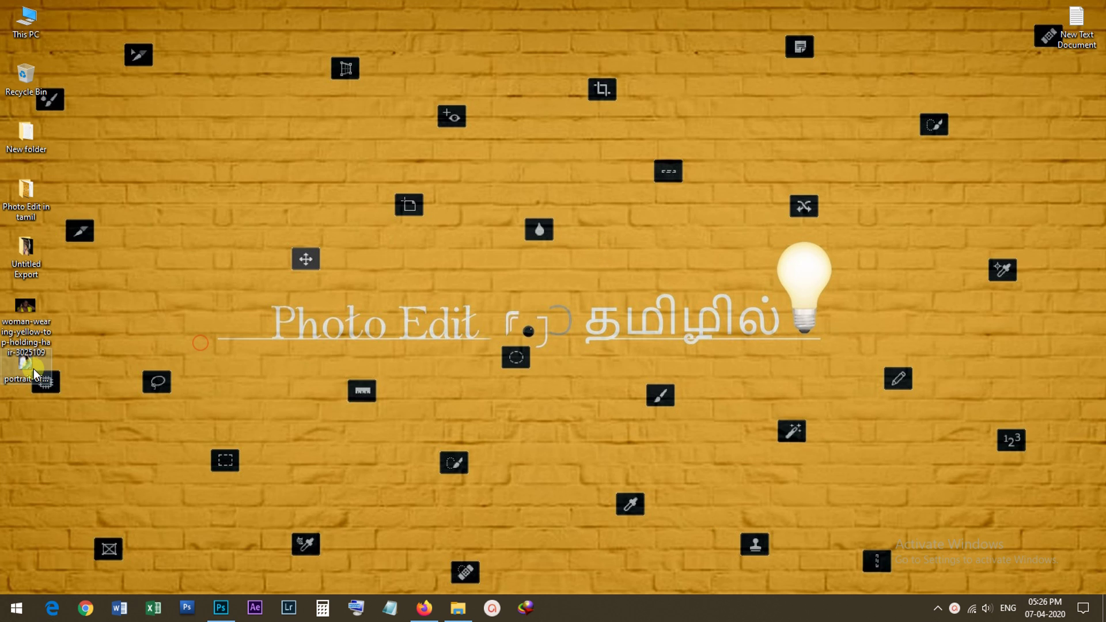
# Place the reference portrait into the document over the yellow-top photo
pyautogui.moveTo(35, 373); pyautogui.dragTo(357, 353)
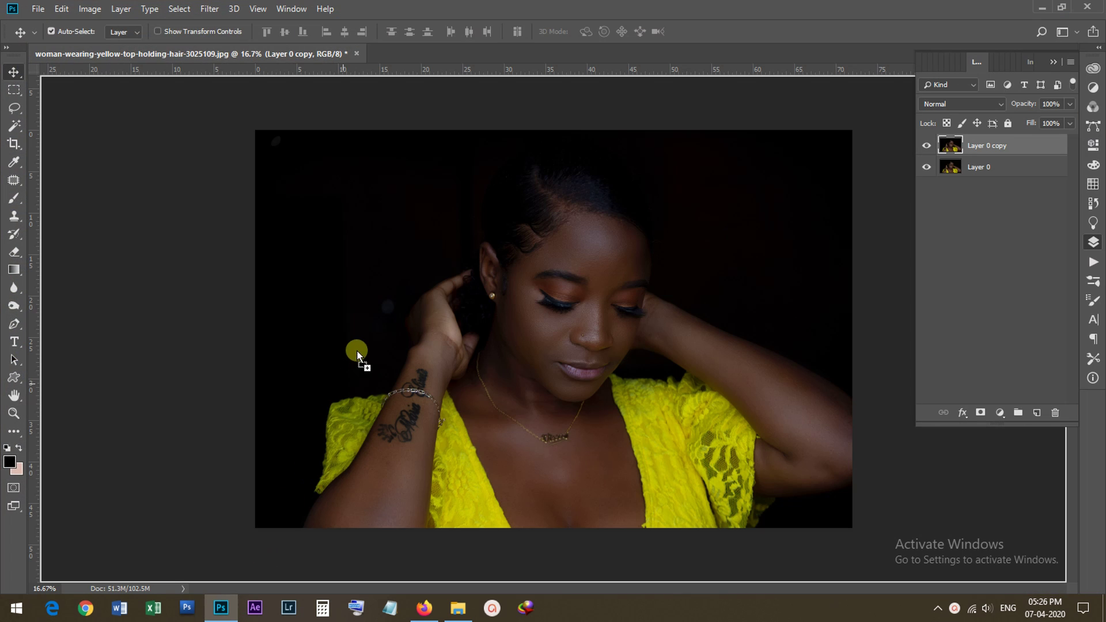
pyautogui.moveTo(400, 129); pyautogui.dragTo(399, 129)
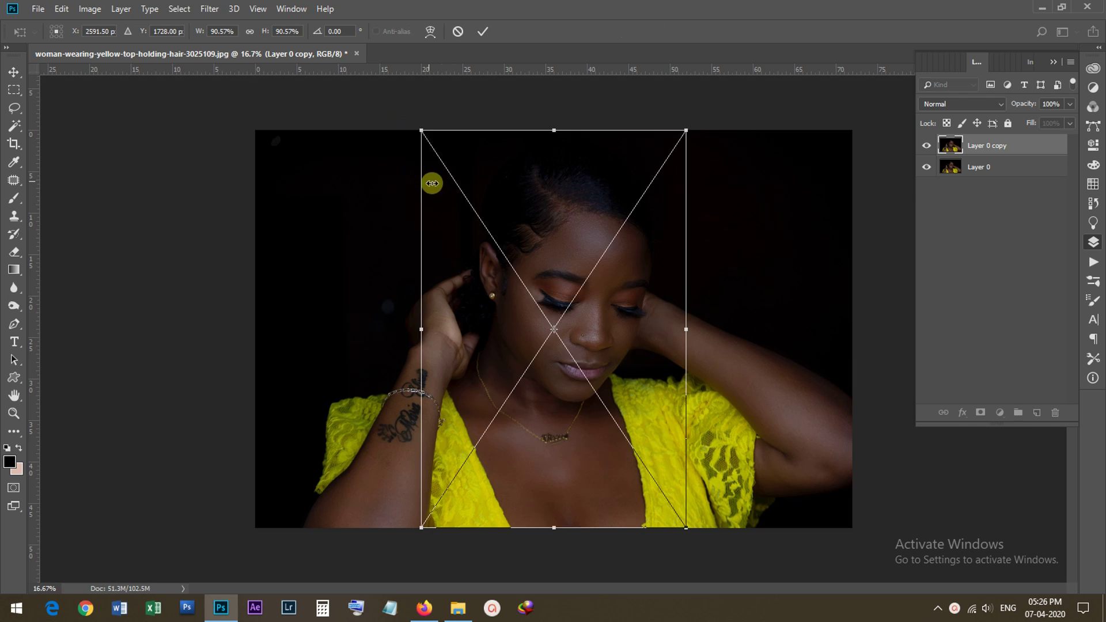
pyautogui.press('Return')
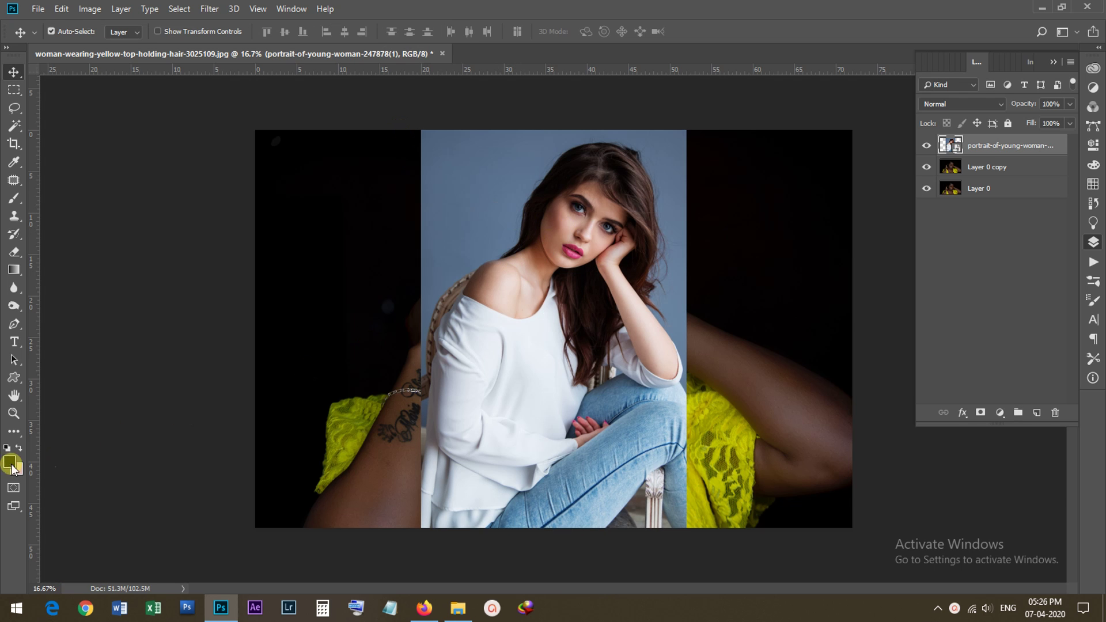
# Set the background colour to a light skin tone sampled from the reference face
pyautogui.click(12, 467)
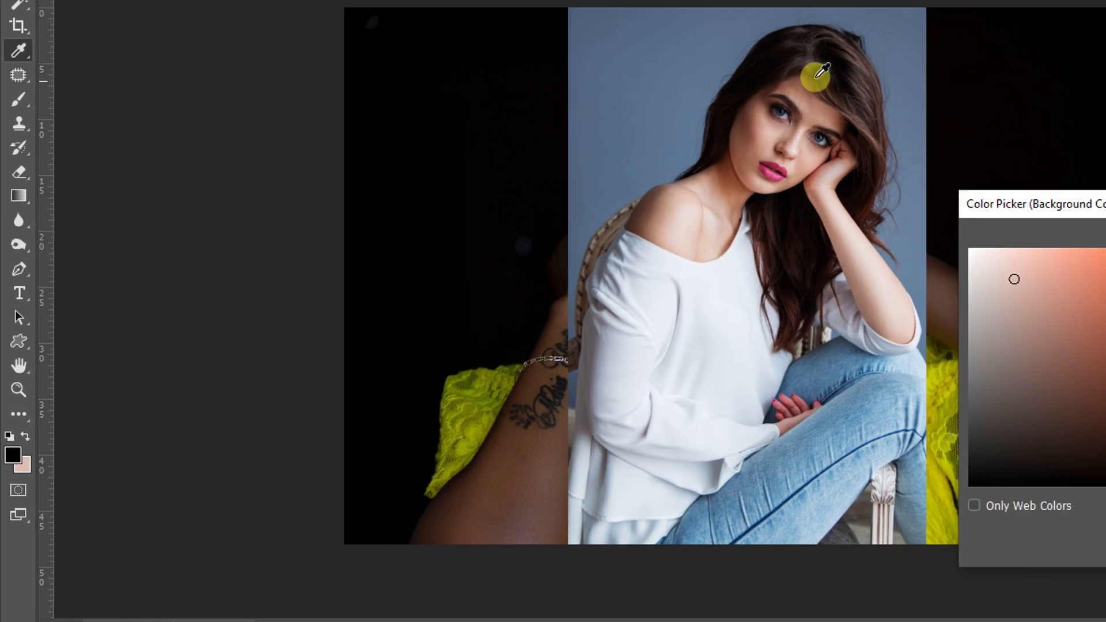
pyautogui.click(573, 222)
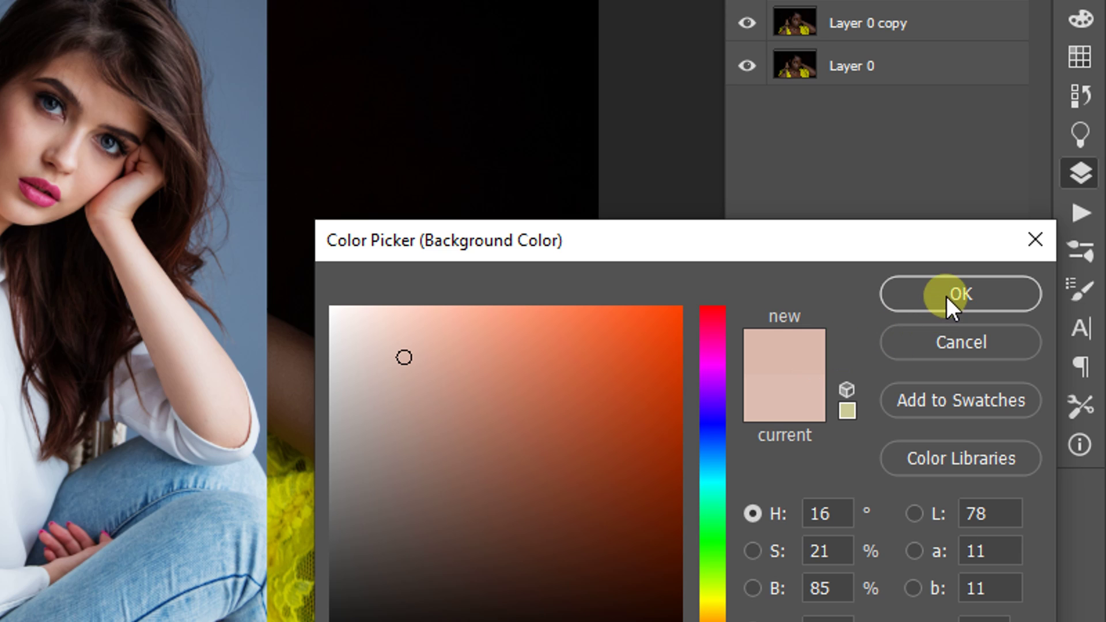
pyautogui.click(946, 296)
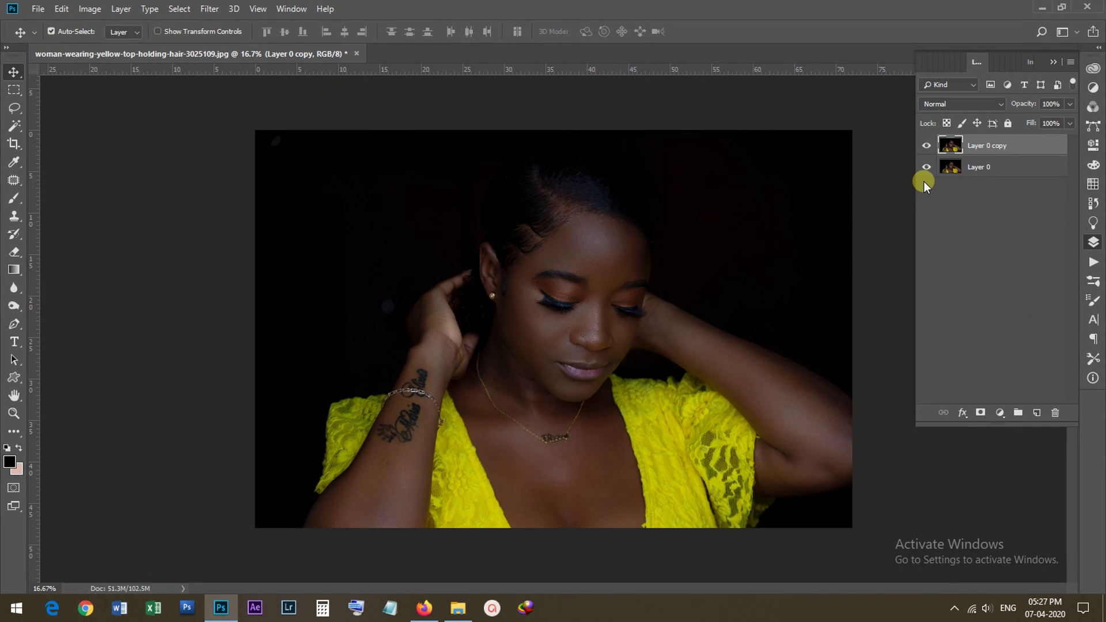
# Fill Layer 0 copy with the skin tone, blend it as Soft Light, and add a black mask
pyautogui.hotkey('ctrl', 'BackSpace')
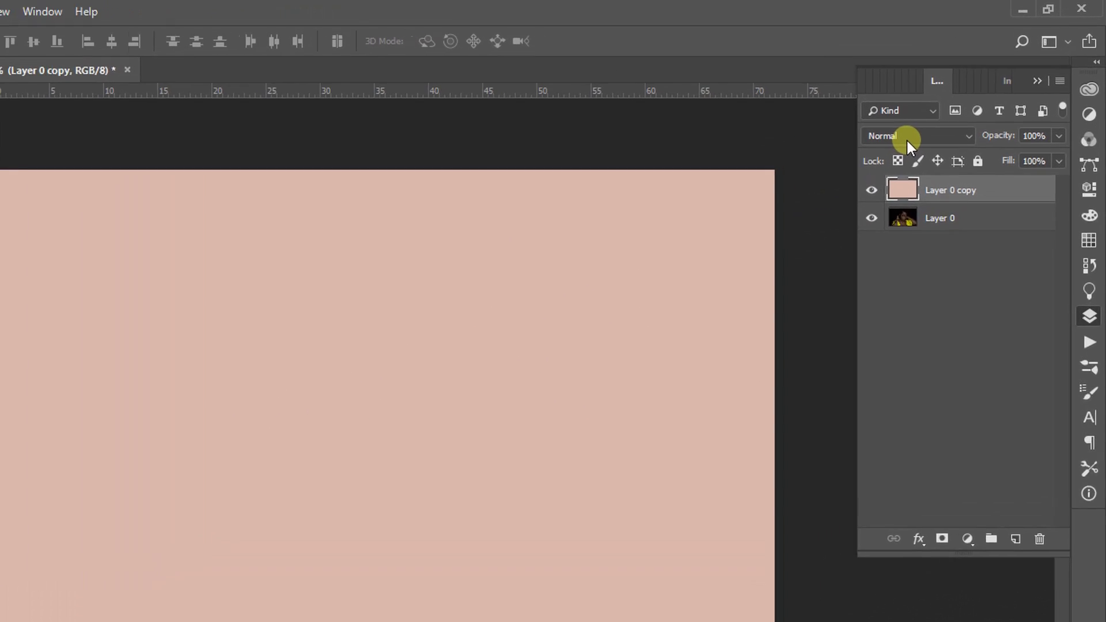
pyautogui.click(955, 104)
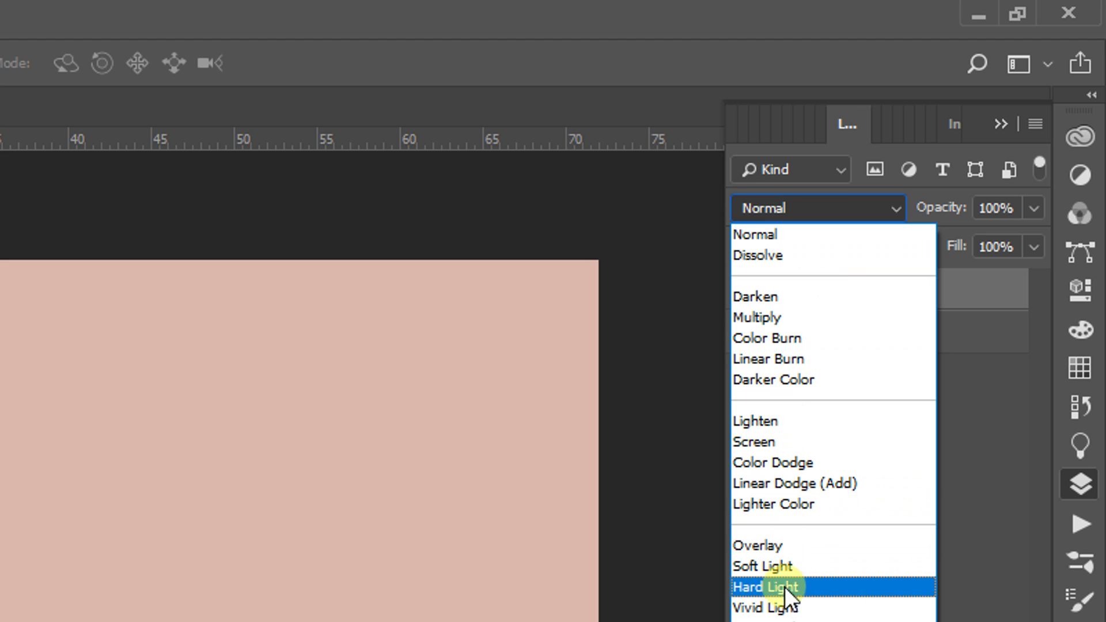
pyautogui.click(798, 568)
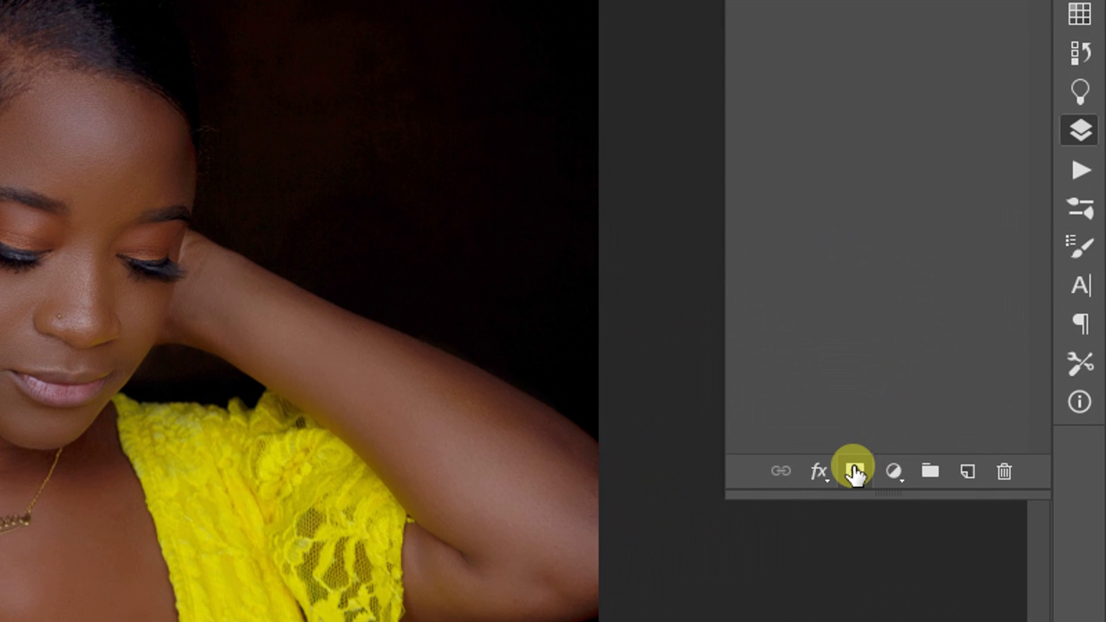
pyautogui.keyDown('alt'); pyautogui.click(854, 472); pyautogui.keyUp('alt')
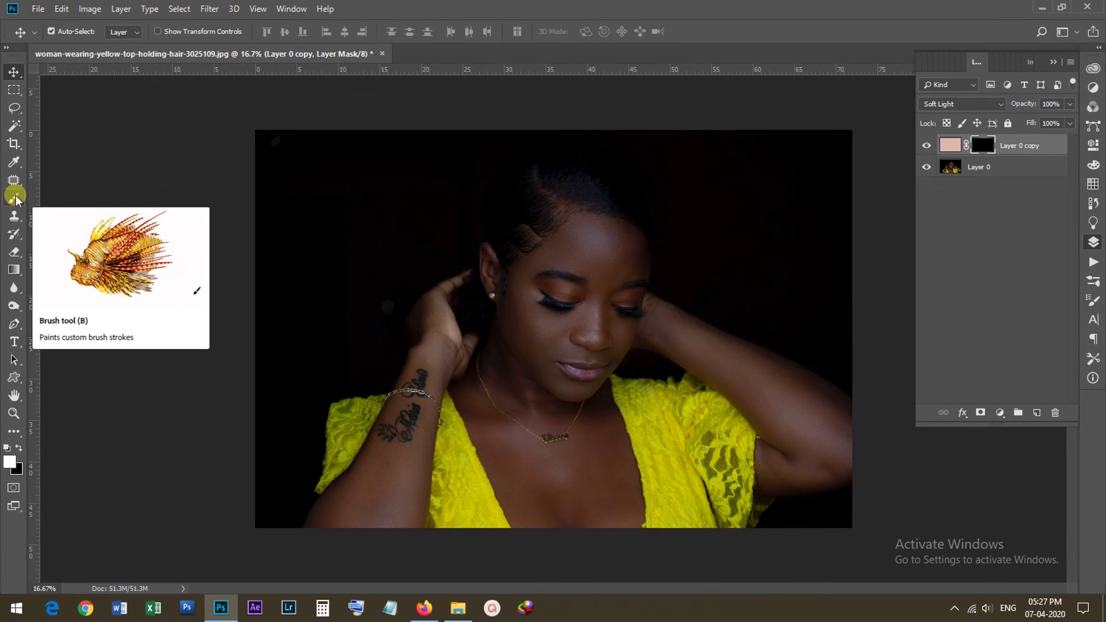
pyautogui.click(16, 198)
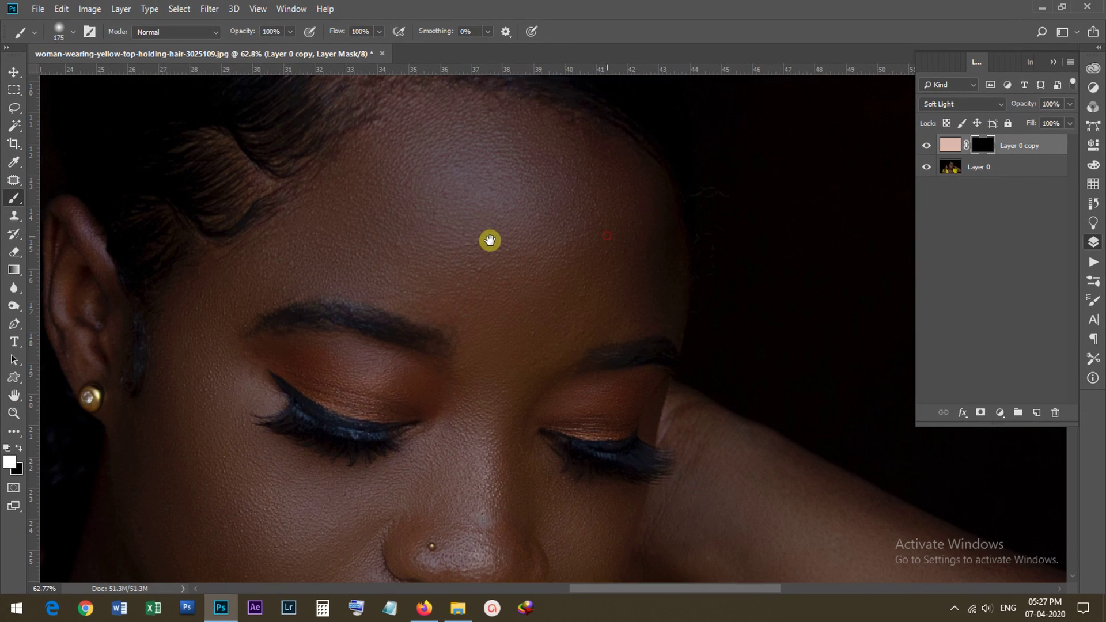
# Paint the mask white over forehead, cheeks and neck, then toggle the layer to compare
pyautogui.moveTo(489, 239)
pyautogui.mouseDown()
pyautogui.moveTo(455, 215)
pyautogui.moveTo(519, 146)
pyautogui.moveTo(431, 141)
pyautogui.moveTo(351, 210)
pyautogui.moveTo(357, 230)
pyautogui.moveTo(397, 247)
pyautogui.moveTo(188, 336)
pyautogui.moveTo(174, 227)
pyautogui.moveTo(351, 368)
pyautogui.mouseUp()
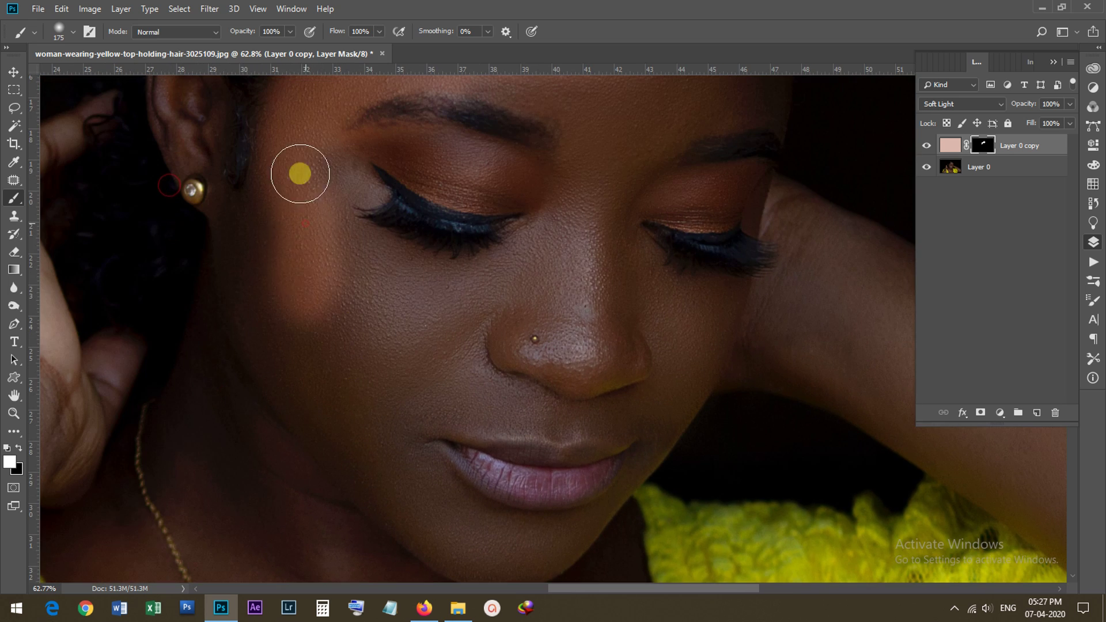
pyautogui.moveTo(296, 172)
pyautogui.mouseDown()
pyautogui.moveTo(264, 321)
pyautogui.moveTo(368, 342)
pyautogui.moveTo(575, 180)
pyautogui.moveTo(447, 245)
pyautogui.moveTo(667, 321)
pyautogui.moveTo(248, 308)
pyautogui.moveTo(662, 225)
pyautogui.moveTo(477, 294)
pyautogui.moveTo(748, 299)
pyautogui.moveTo(714, 403)
pyautogui.moveTo(835, 420)
pyautogui.moveTo(390, 254)
pyautogui.moveTo(615, 520)
pyautogui.moveTo(539, 463)
pyautogui.moveTo(365, 451)
pyautogui.moveTo(602, 343)
pyautogui.moveTo(476, 289)
pyautogui.moveTo(569, 243)
pyautogui.mouseUp()
pyautogui.scroll(-2, 569, 243)
pyautogui.moveTo(378, 353)
pyautogui.mouseDown()
pyautogui.moveTo(276, 341)
pyautogui.moveTo(469, 346)
pyautogui.moveTo(444, 171)
pyautogui.moveTo(518, 244)
pyautogui.moveTo(614, 407)
pyautogui.moveTo(590, 480)
pyautogui.moveTo(274, 299)
pyautogui.moveTo(632, 496)
pyautogui.moveTo(217, 565)
pyautogui.moveTo(381, 380)
pyautogui.moveTo(302, 459)
pyautogui.moveTo(212, 474)
pyautogui.moveTo(323, 221)
pyautogui.moveTo(294, 275)
pyautogui.moveTo(362, 316)
pyautogui.moveTo(236, 257)
pyautogui.moveTo(321, 461)
pyautogui.moveTo(340, 353)
pyautogui.moveTo(284, 148)
pyautogui.moveTo(338, 195)
pyautogui.mouseUp()
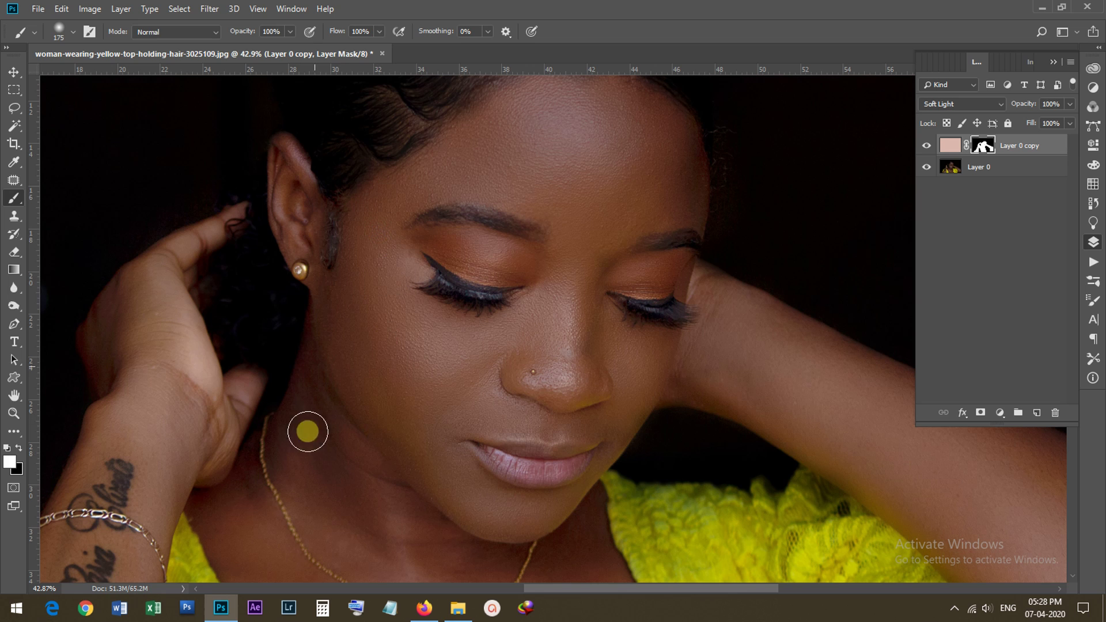
pyautogui.hotkey('ctrl', '0')
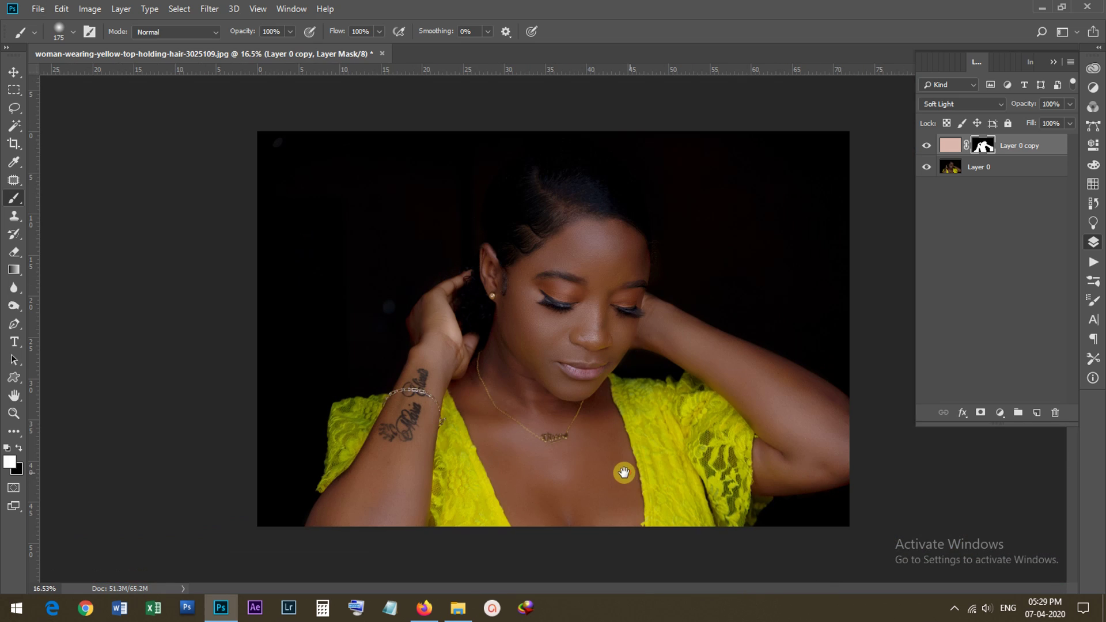
pyautogui.click(927, 147)
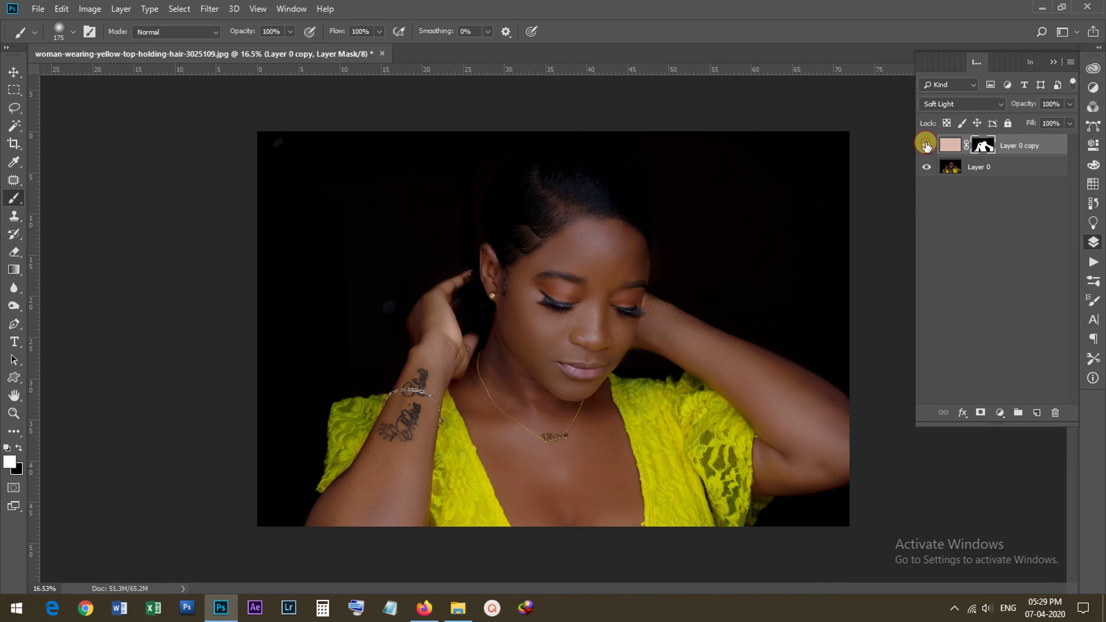
pyautogui.click(926, 146)
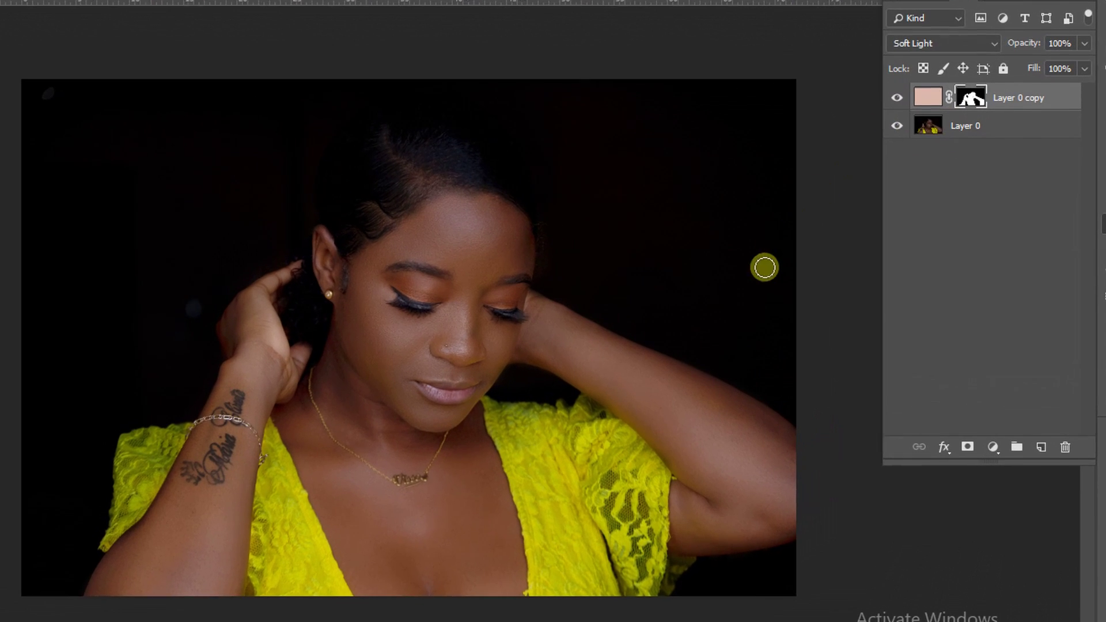
# Add a Brightness/Contrast adjustment layer with Brightness 34 and Contrast -9
pyautogui.click(992, 449)
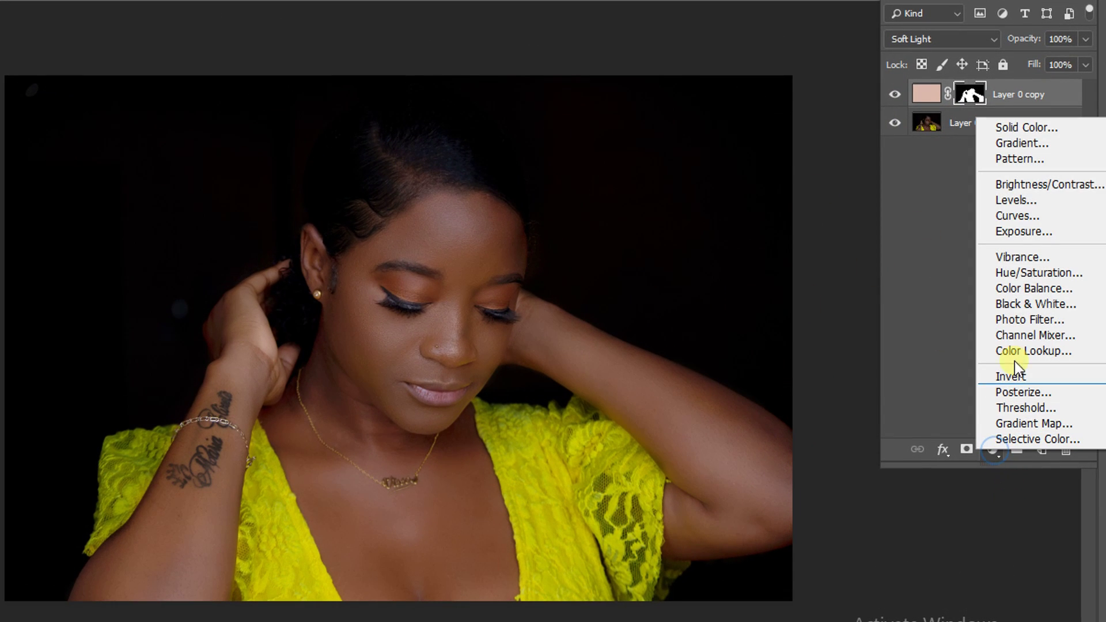
pyautogui.click(1053, 185)
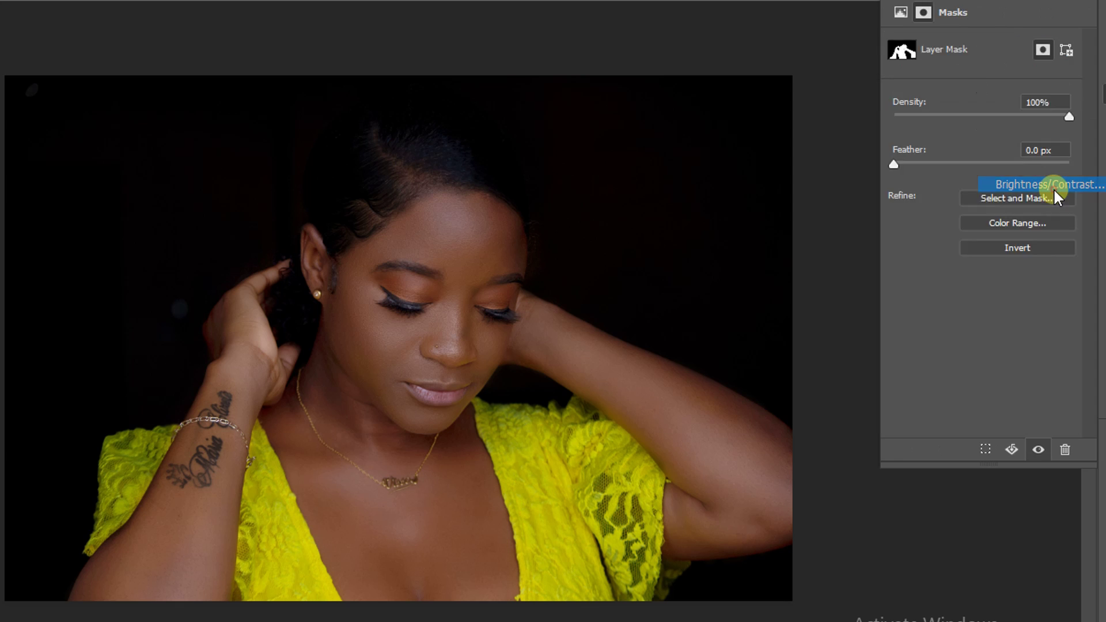
pyautogui.moveTo(981, 85)
pyautogui.mouseDown()
pyautogui.moveTo(1001, 90)
pyautogui.moveTo(984, 127)
pyautogui.moveTo(970, 125)
pyautogui.mouseUp()
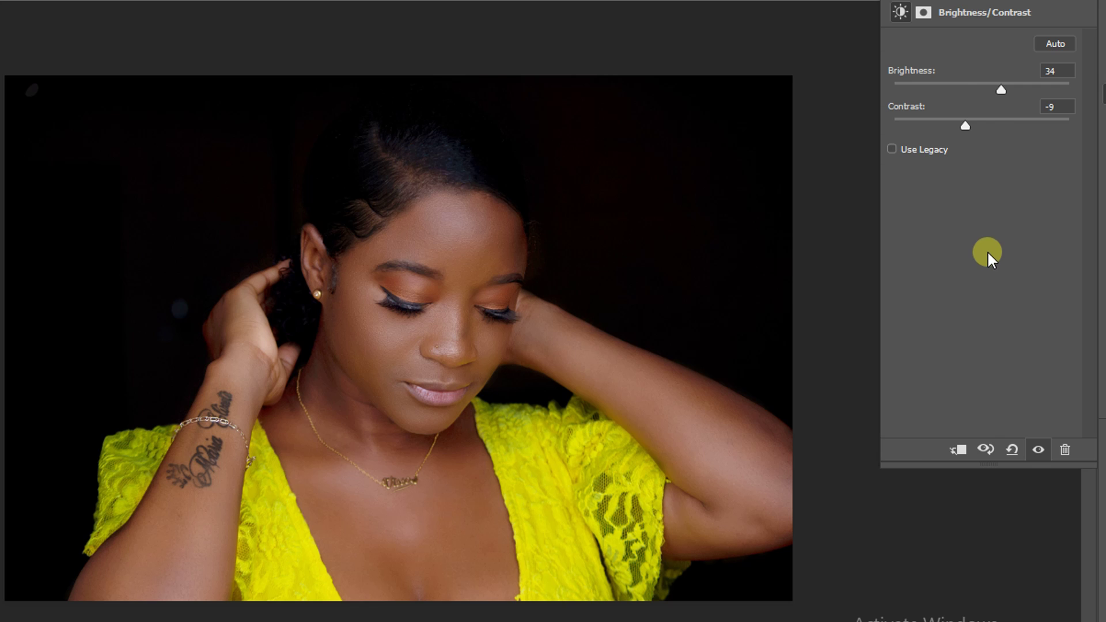
pyautogui.press('F7')
# Add a Levels adjustment layer with the midtone slider at about 1.12
pyautogui.click(991, 449)
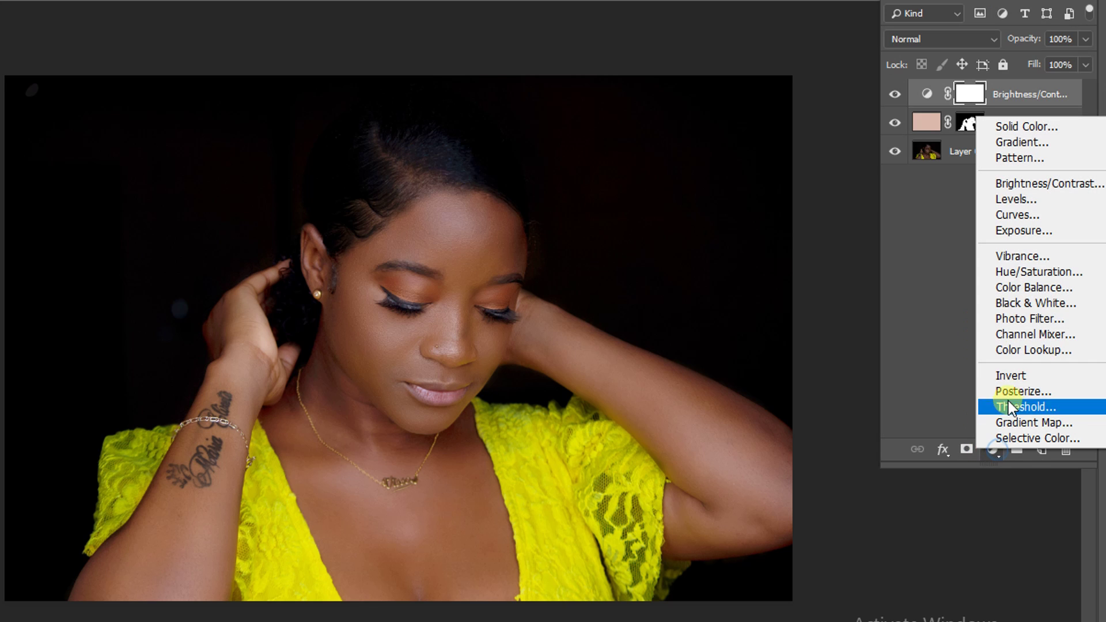
pyautogui.click(1046, 199)
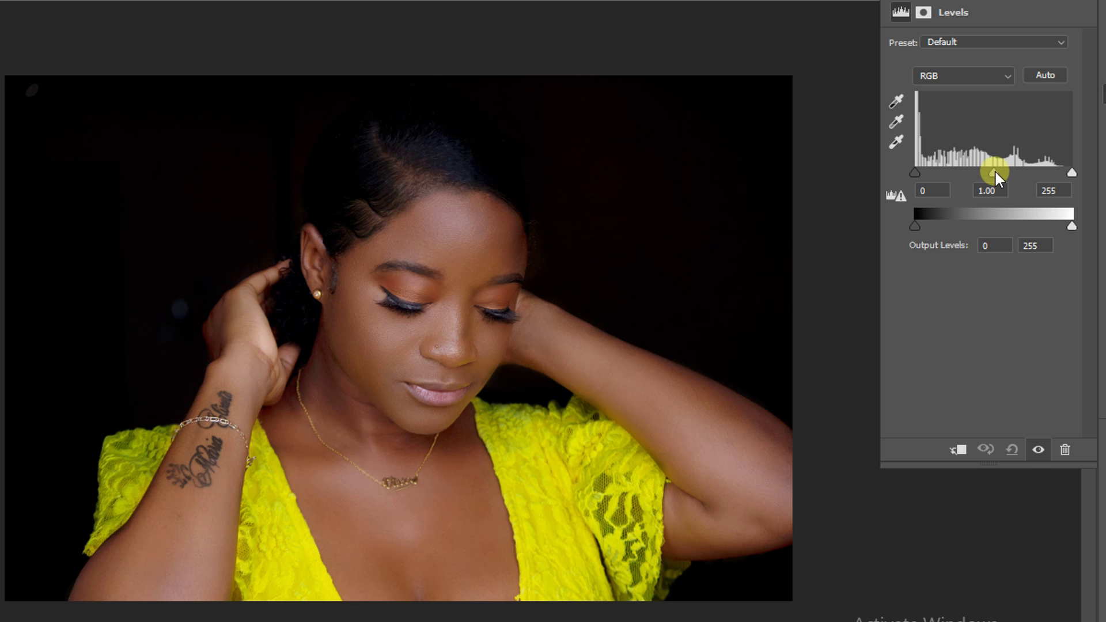
pyautogui.moveTo(994, 172); pyautogui.dragTo(987, 172)
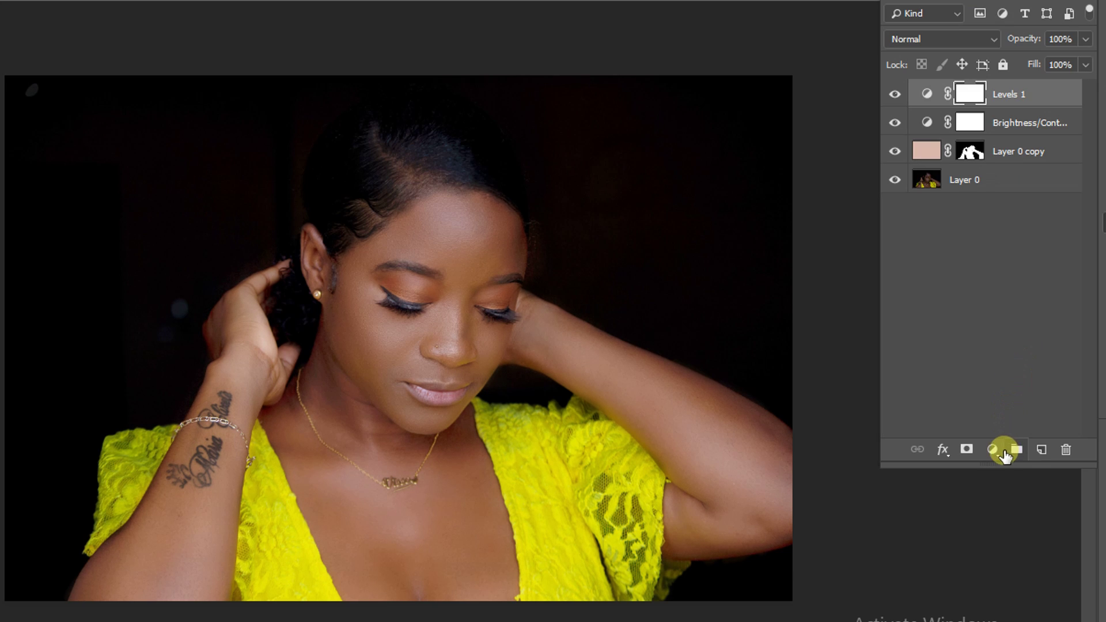
# Add a Curves adjustment layer gently raising the shadows, midtones and highlights
pyautogui.click(992, 449)
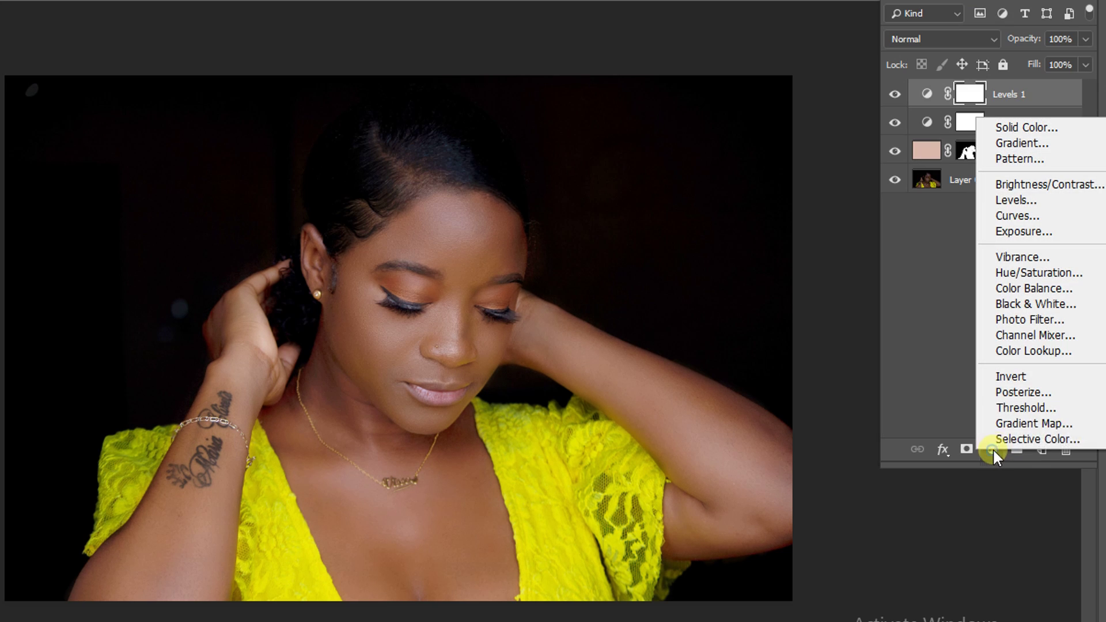
pyautogui.click(1052, 215)
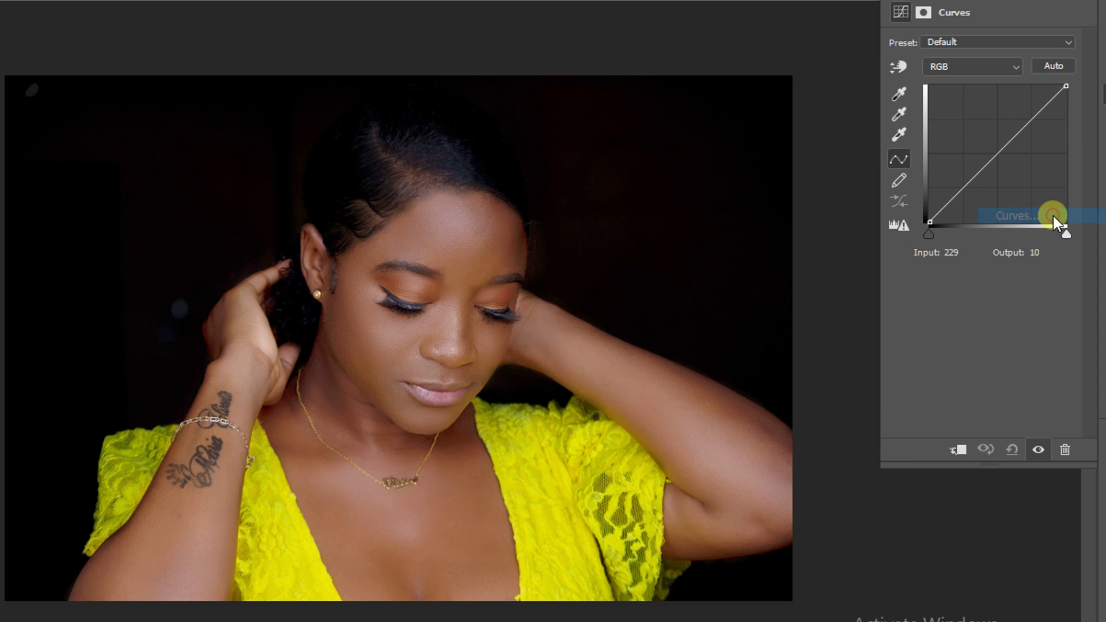
pyautogui.click(994, 151)
pyautogui.moveTo(994, 152); pyautogui.dragTo(993, 150)
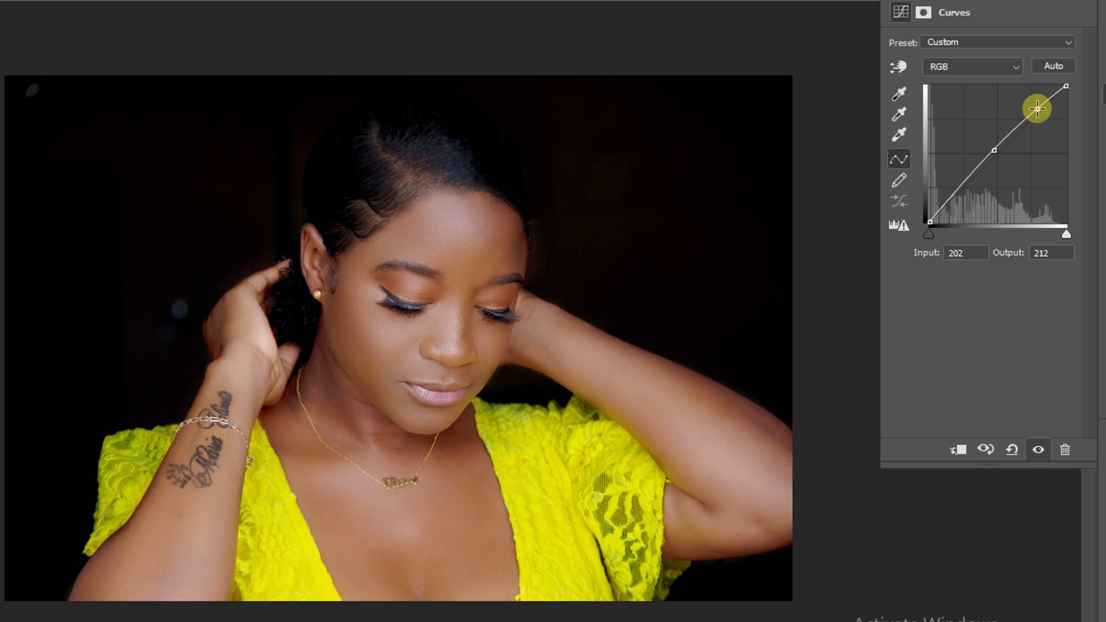
pyautogui.moveTo(1037, 108); pyautogui.dragTo(1036, 107)
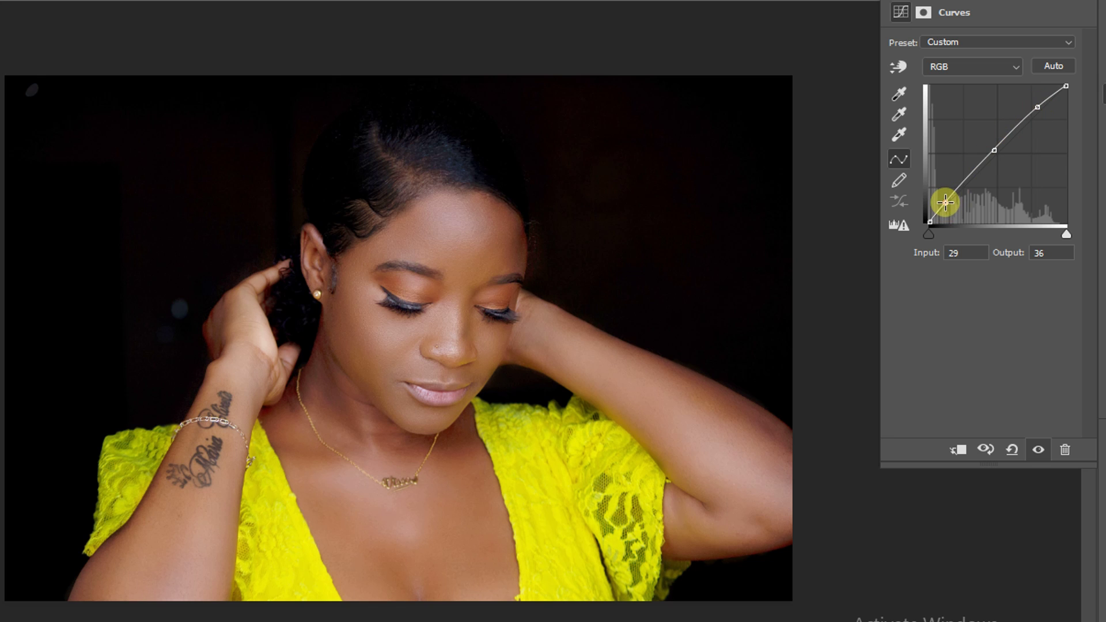
pyautogui.moveTo(945, 202); pyautogui.dragTo(947, 200)
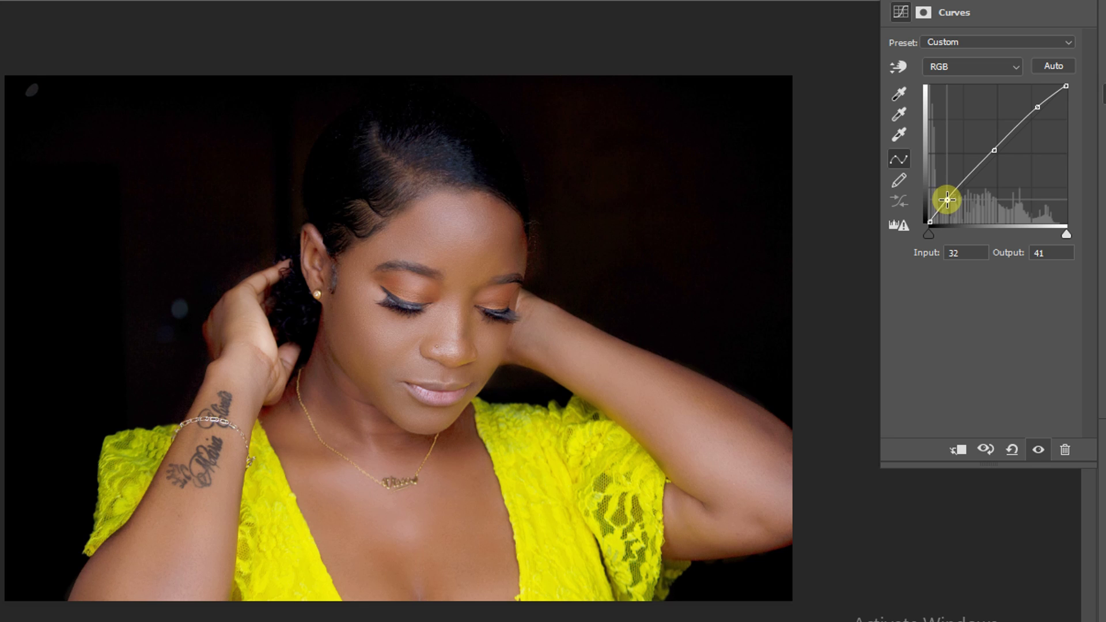
pyautogui.press('F7')
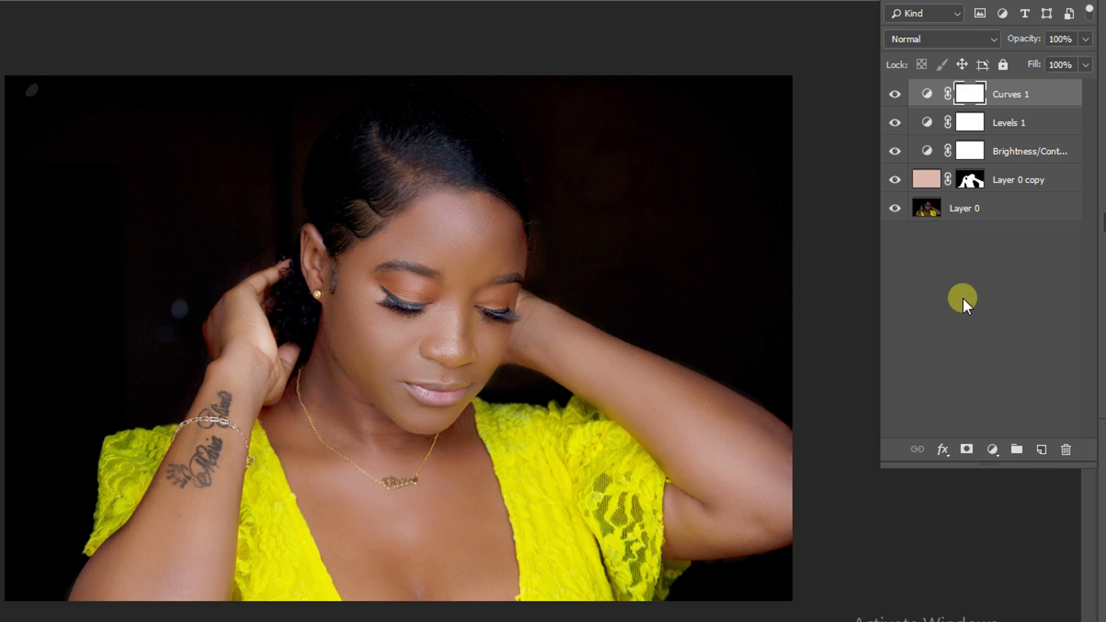
# Add an Exposure adjustment layer with exposure set to about +0.59
pyautogui.click(989, 450)
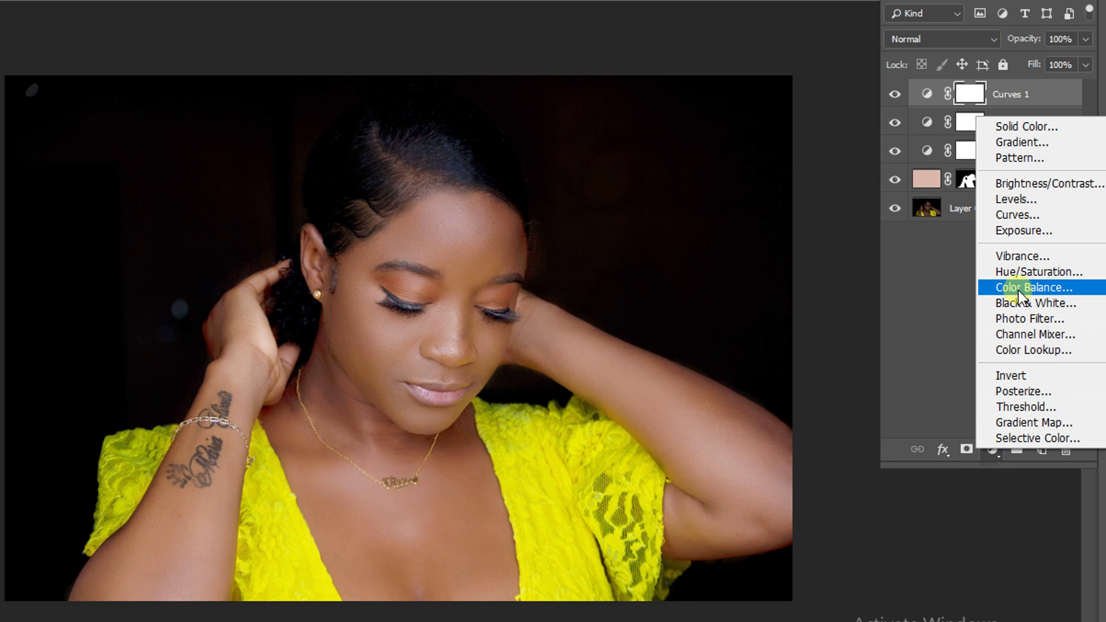
pyautogui.click(1035, 226)
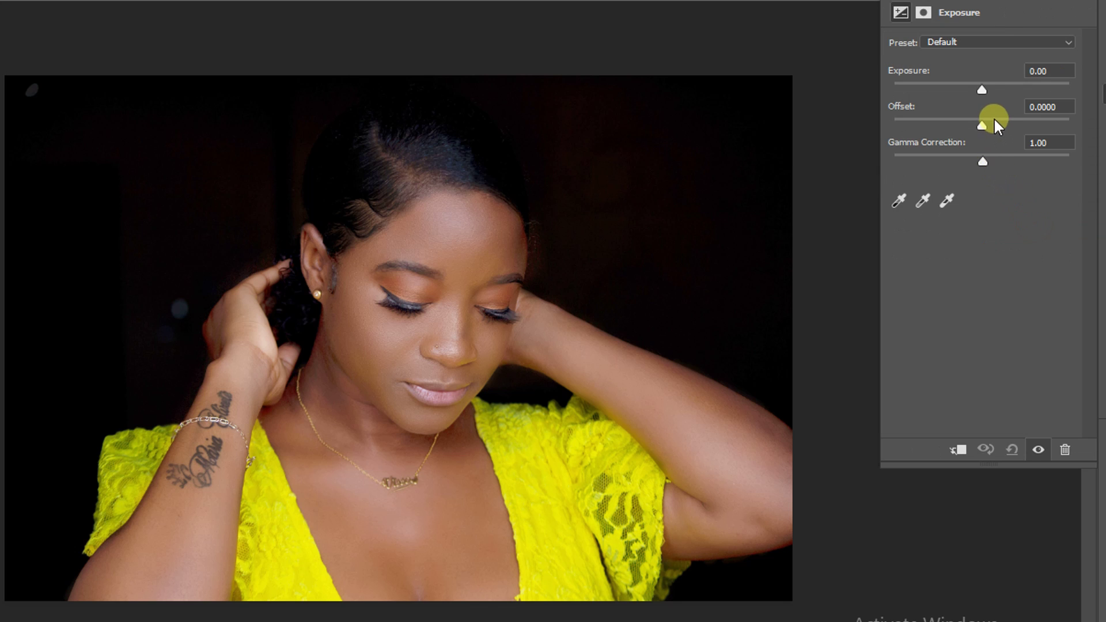
pyautogui.moveTo(983, 91); pyautogui.dragTo(987, 91)
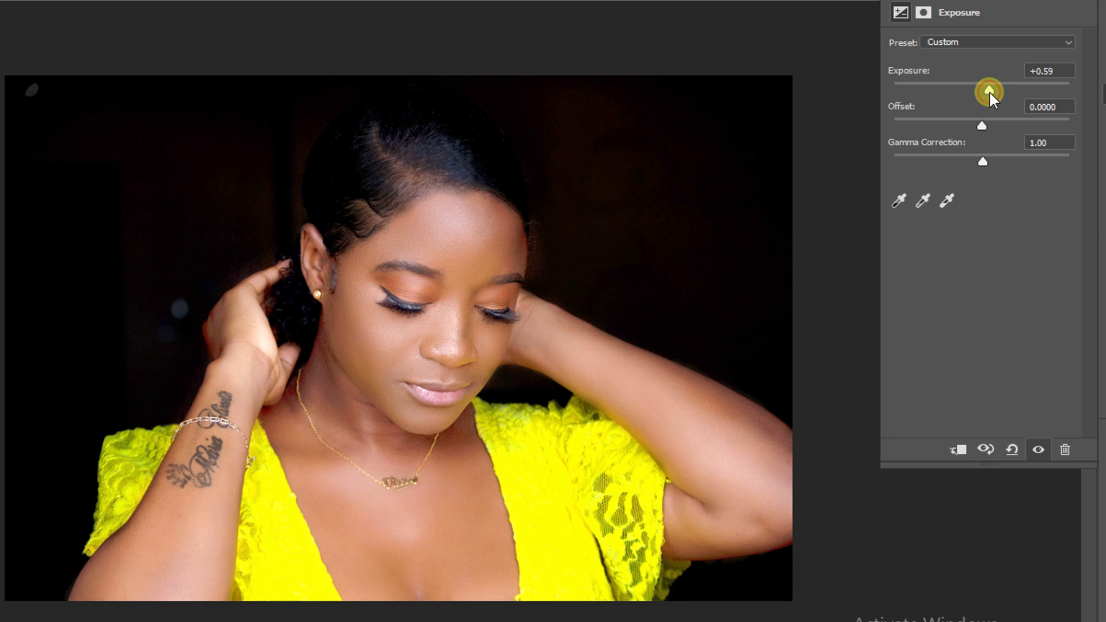
pyautogui.press('F7')
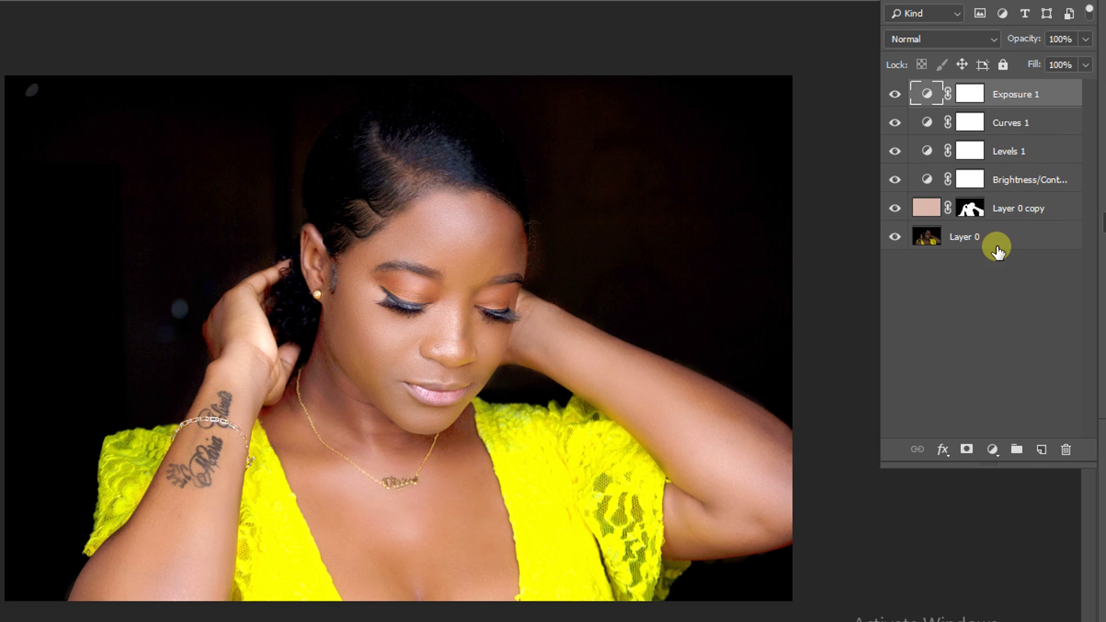
# Duplicate Layer 0 and merge the copy with all adjustment layers up to Exposure 1
pyautogui.click(1004, 240)
pyautogui.hotkey('ctrl', 'j')
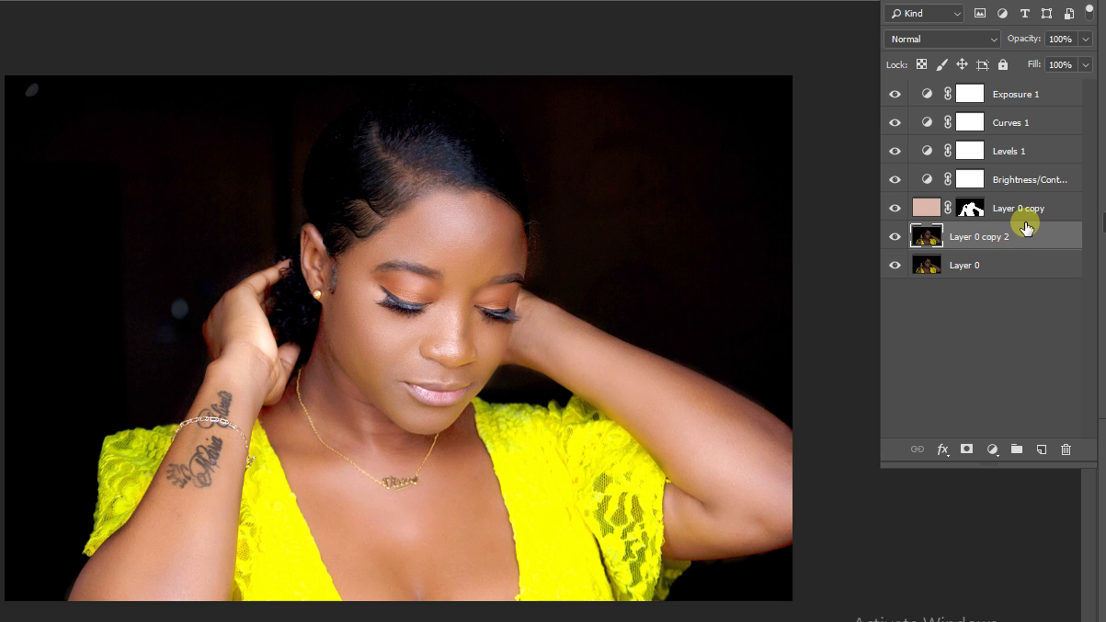
pyautogui.keyDown('shift'); pyautogui.click(1023, 95); pyautogui.keyUp('shift')
pyautogui.rightClick(1023, 95)
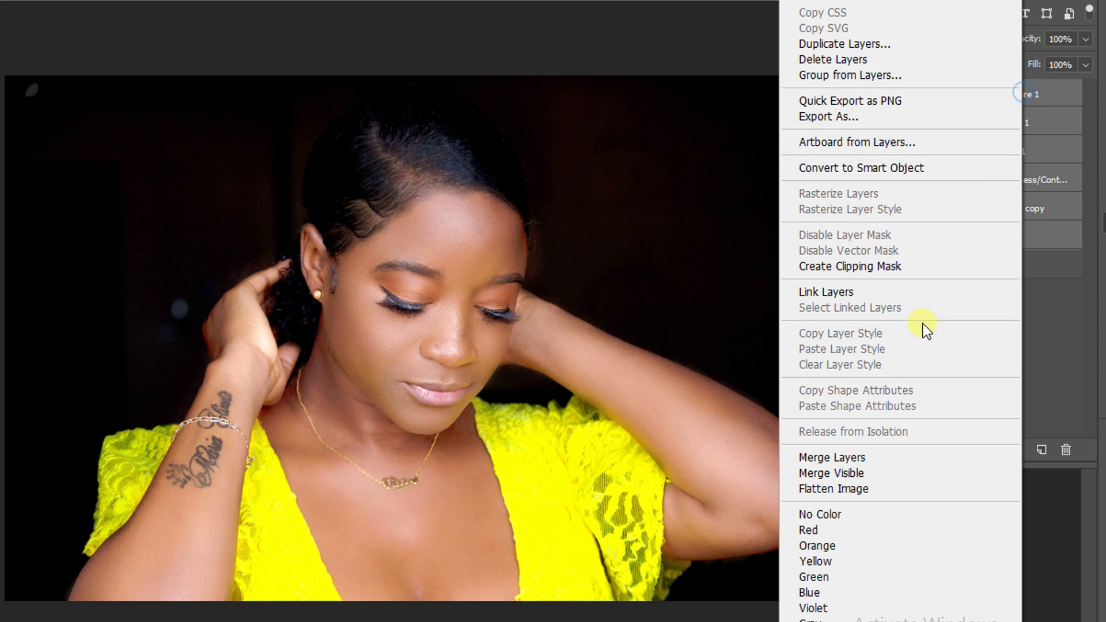
pyautogui.click(879, 456)
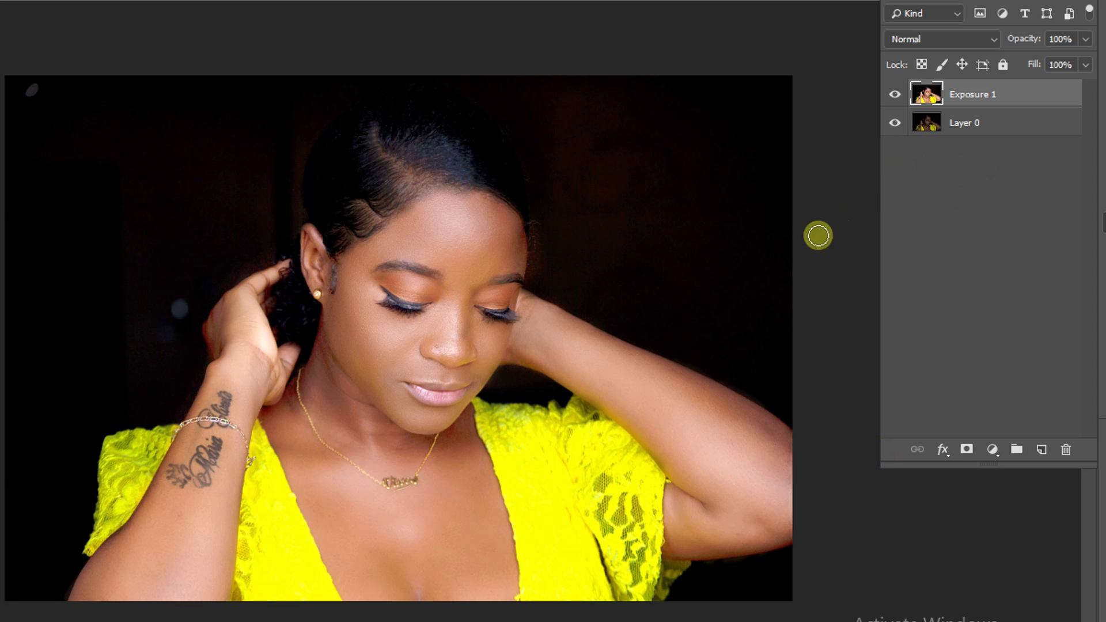
# Hide the merged layer to compare against the unedited original photo
pyautogui.scroll(3, 579, 334)
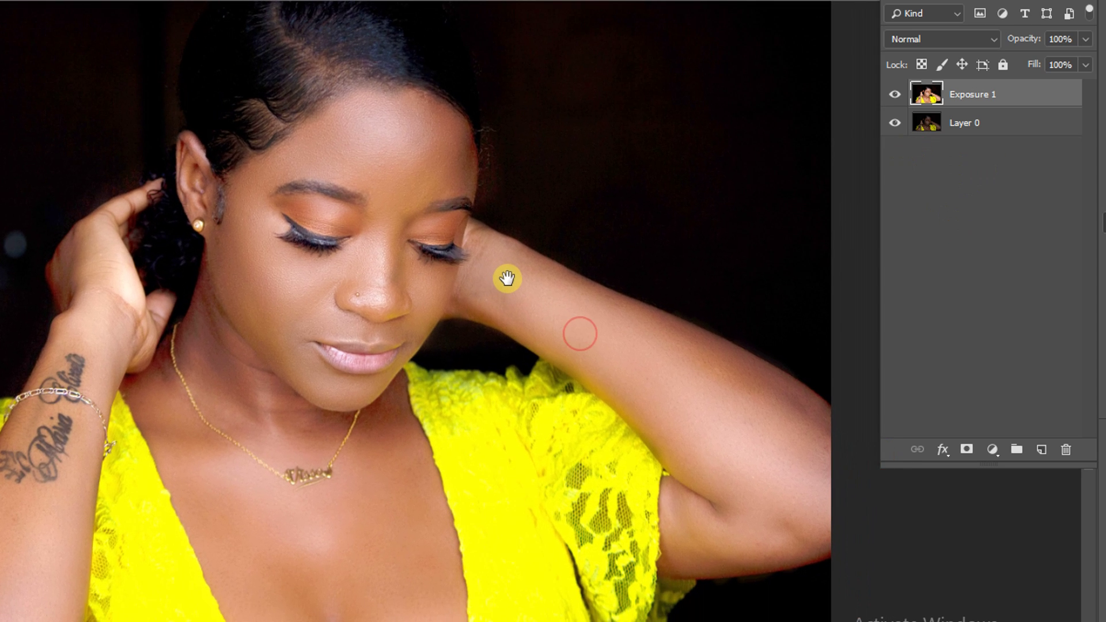
pyautogui.click(894, 94)
pyautogui.click(974, 122)
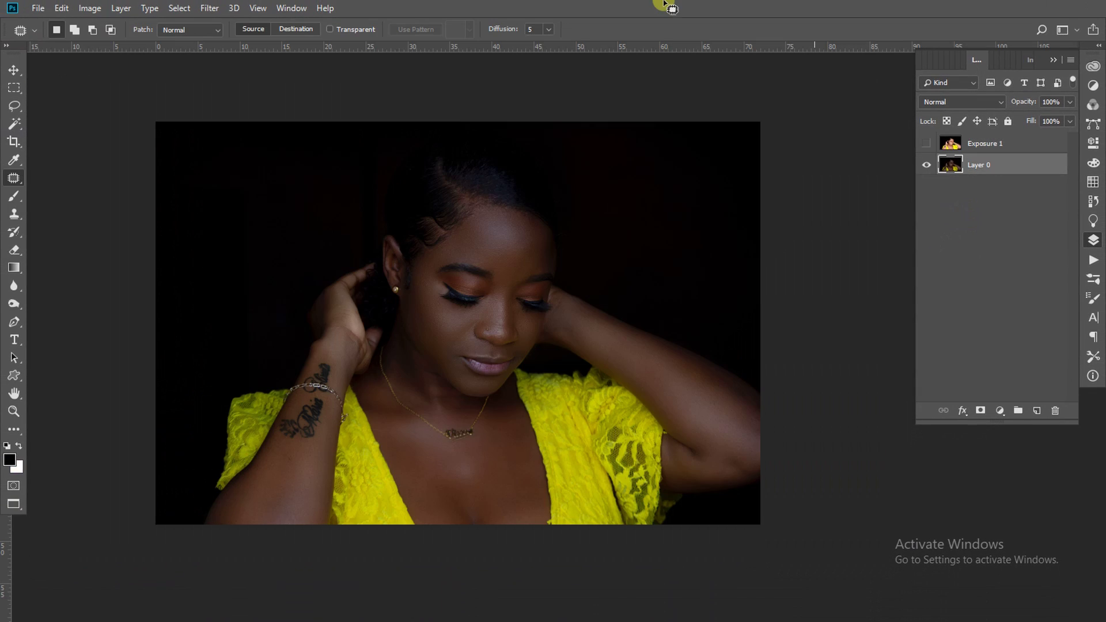
# Turn the merged Exposure 1 layer's visibility back on to show the brightened portrait
pyautogui.click(926, 143)
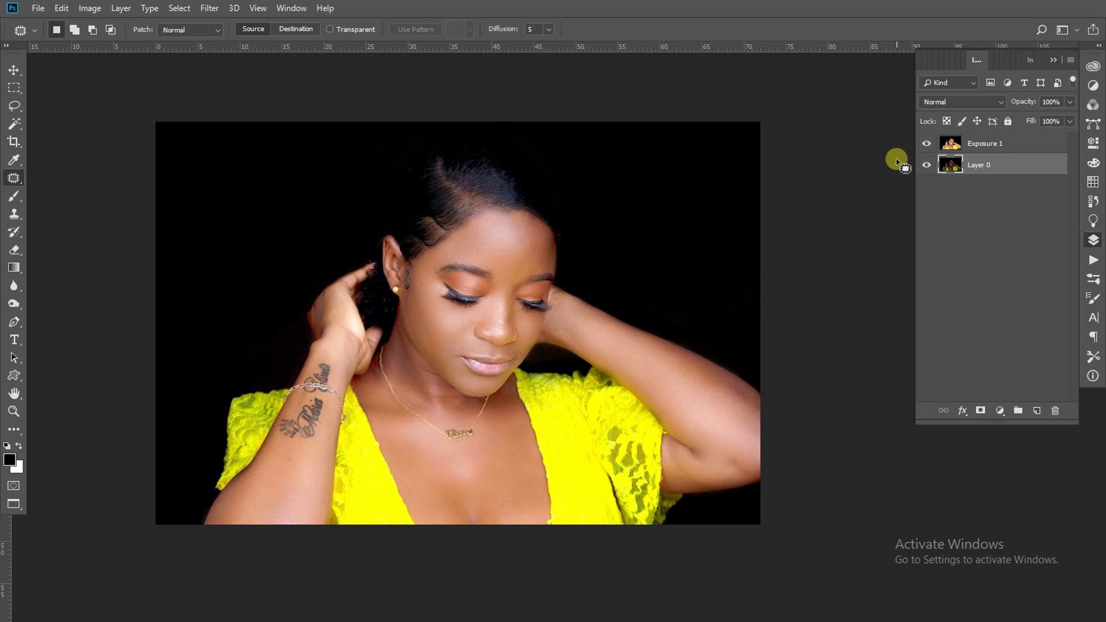